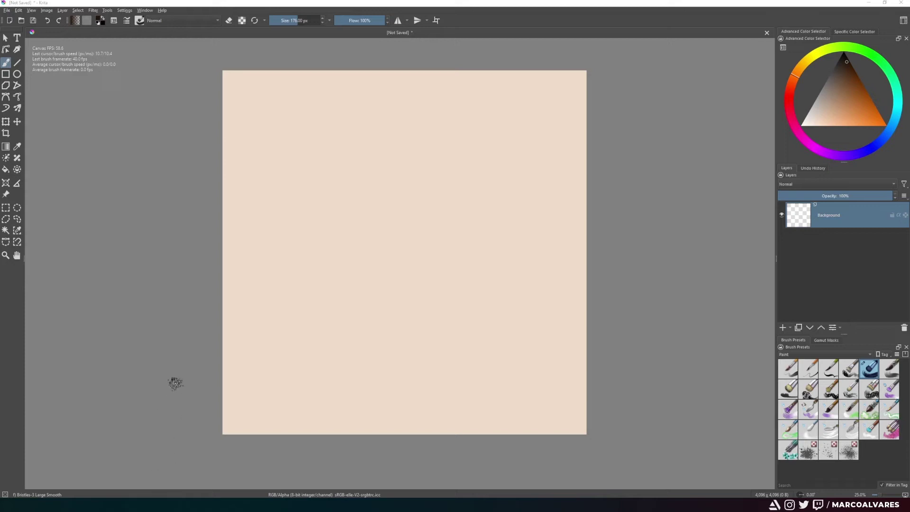
Enlarge the brush to about 576 px and paint a dark brown zigzag stroke
{"action": "left_click_drag", "start_coordinate": [190, 322], "coordinate": [198, 321]}
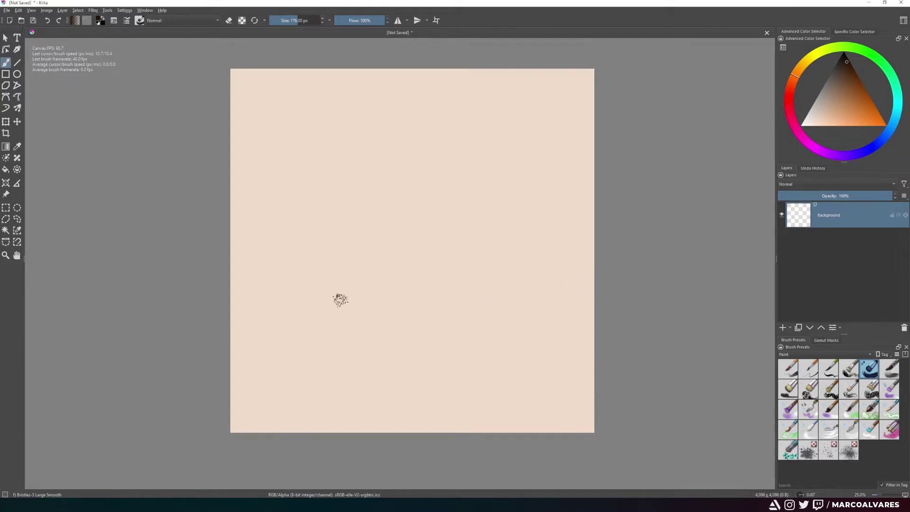
{"action": "scroll", "coordinate": [378, 281], "scroll_direction": "up", "scroll_amount": 1}
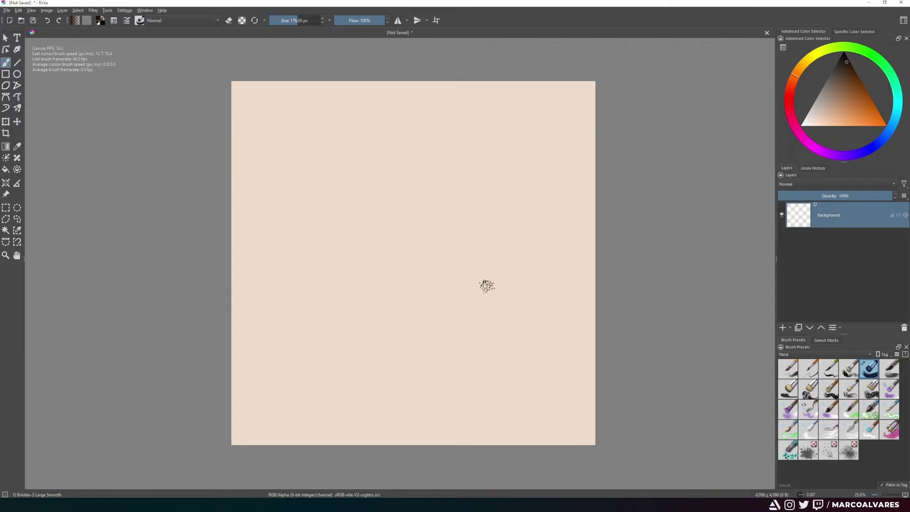
{"action": "left_click_drag", "start_coordinate": [486, 279], "coordinate": [482, 280]}
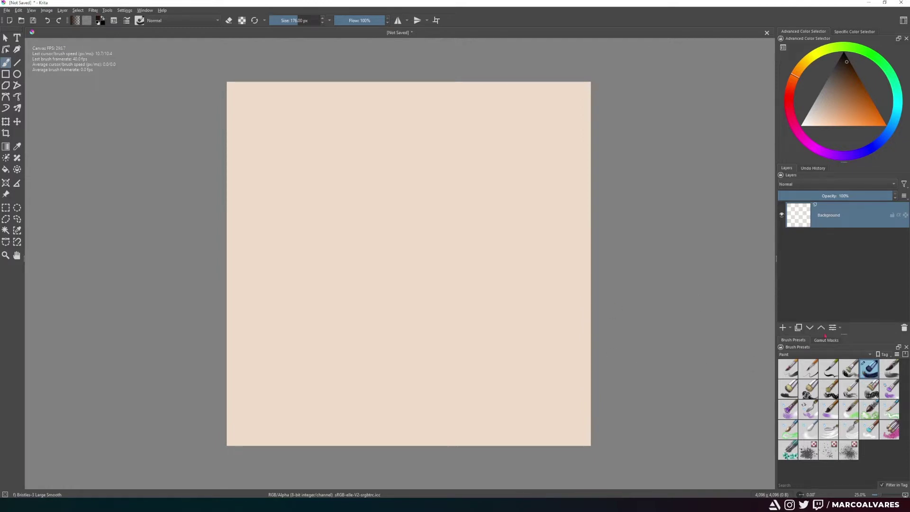
{"action": "mouse_move", "coordinate": [368, 229]}
{"action": "left_mouse_down"}
{"action": "mouse_move", "coordinate": [370, 205]}
{"action": "mouse_move", "coordinate": [341, 285]}
{"action": "mouse_move", "coordinate": [445, 237]}
{"action": "mouse_move", "coordinate": [511, 266]}
{"action": "mouse_move", "coordinate": [509, 272]}
{"action": "left_mouse_up"}
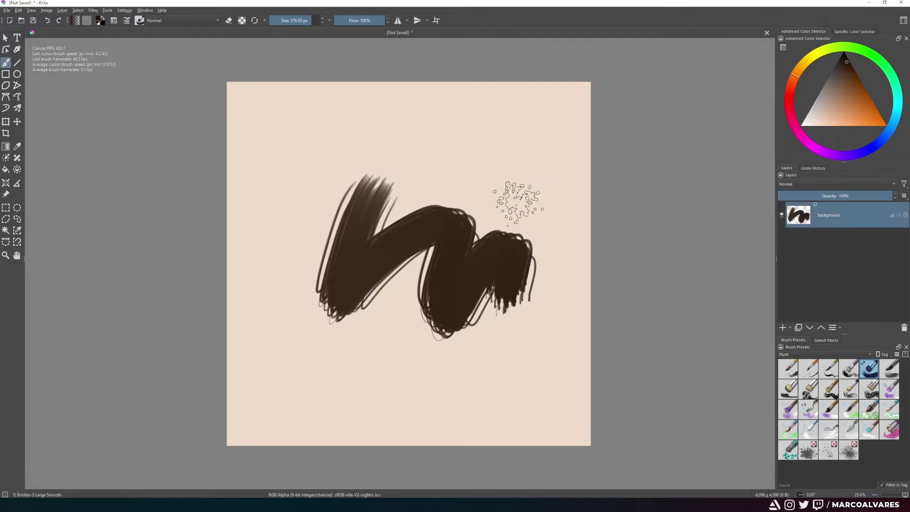
{"action": "scroll", "coordinate": [517, 203], "scroll_direction": "down", "scroll_amount": 1}
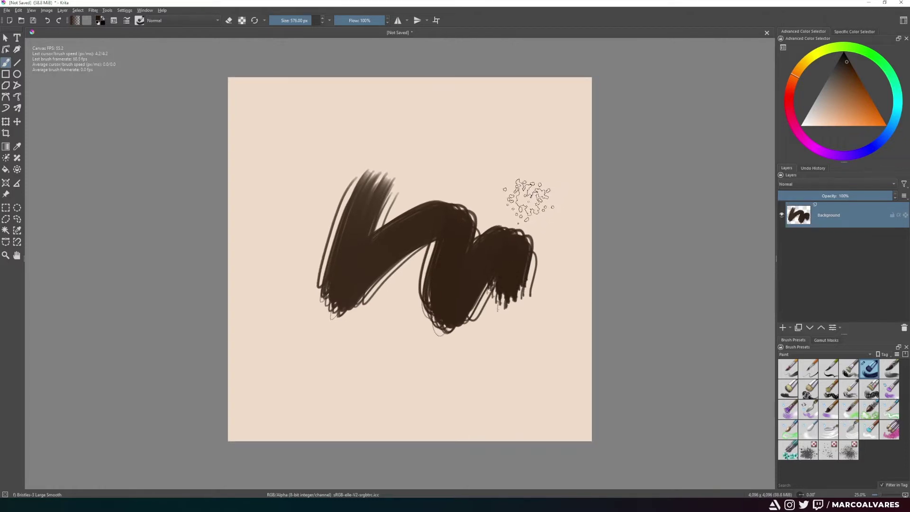
Switch to eraser mode with E and erase the zigzag's lower-right edge
{"action": "key", "text": "e"}
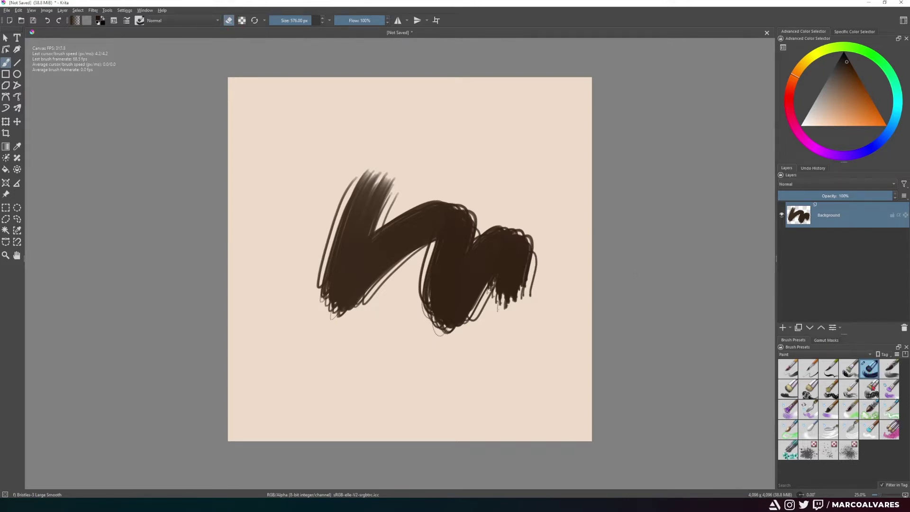
{"action": "left_click_drag", "start_coordinate": [545, 239], "coordinate": [450, 344]}
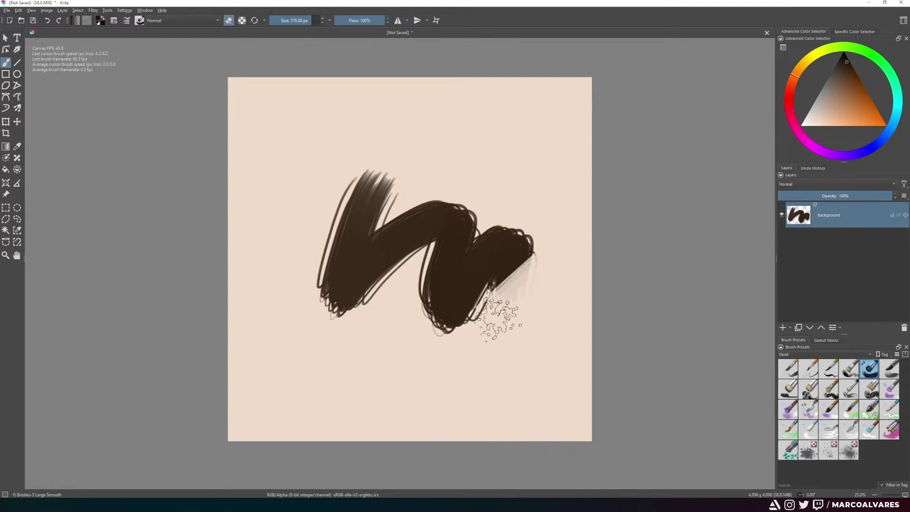
{"action": "mouse_move", "coordinate": [571, 215]}
{"action": "left_mouse_down"}
{"action": "mouse_move", "coordinate": [488, 303]}
{"action": "mouse_move", "coordinate": [431, 327]}
{"action": "left_mouse_up"}
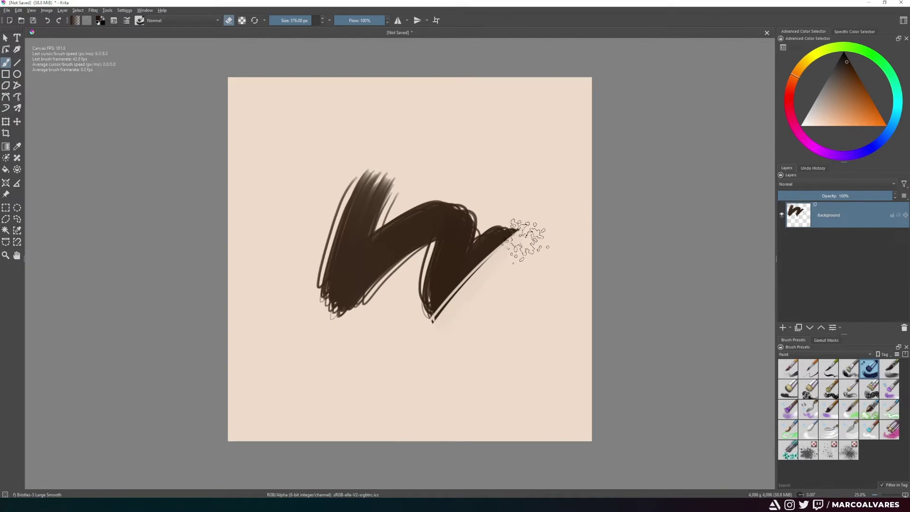
{"action": "left_click_drag", "start_coordinate": [527, 240], "coordinate": [525, 239]}
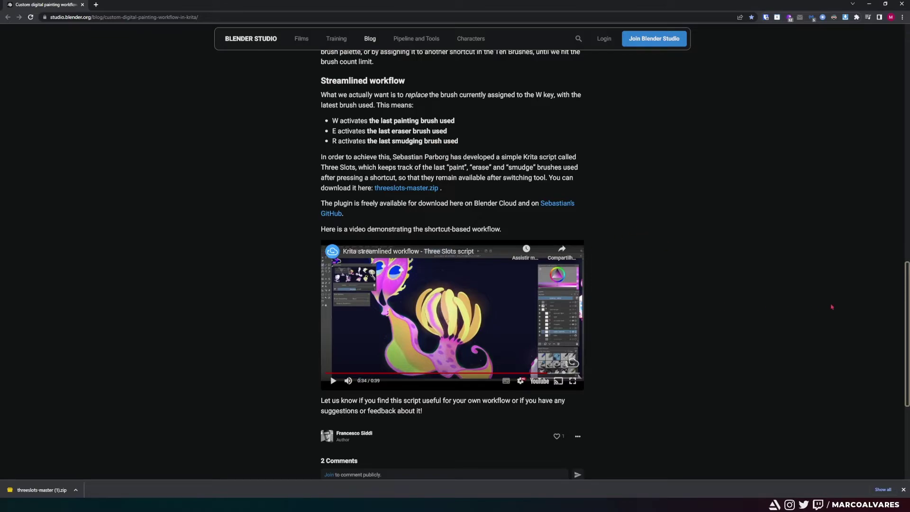
Scroll the 'Custom digital painting workflow in Krita' article and download threeslots-master.zip
{"action": "left_click_drag", "start_coordinate": [902, 296], "coordinate": [902, 58]}
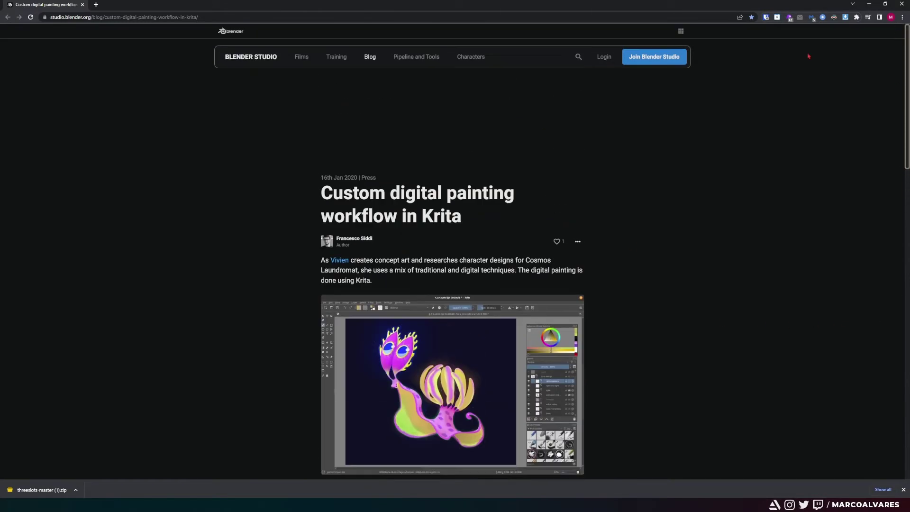
{"action": "scroll", "coordinate": [418, 209], "scroll_direction": "down", "scroll_amount": 3}
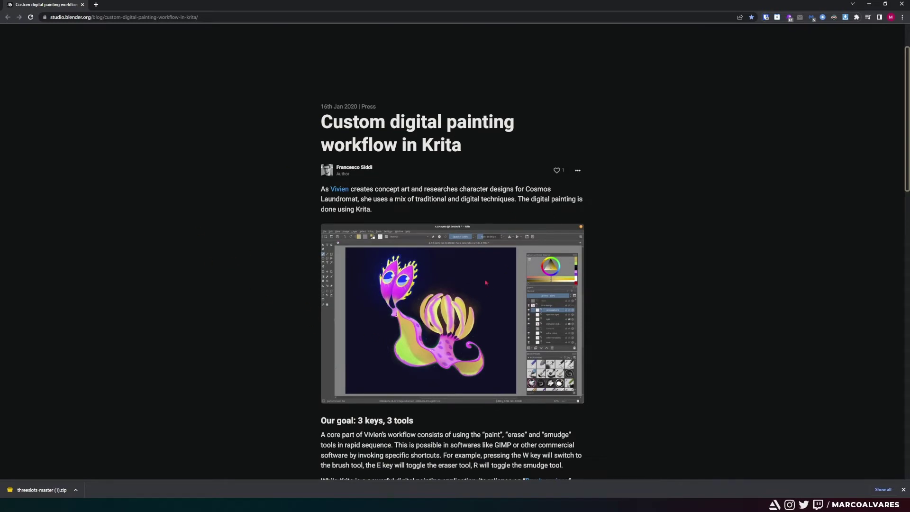
{"action": "scroll", "coordinate": [487, 176], "scroll_direction": "down", "scroll_amount": 8}
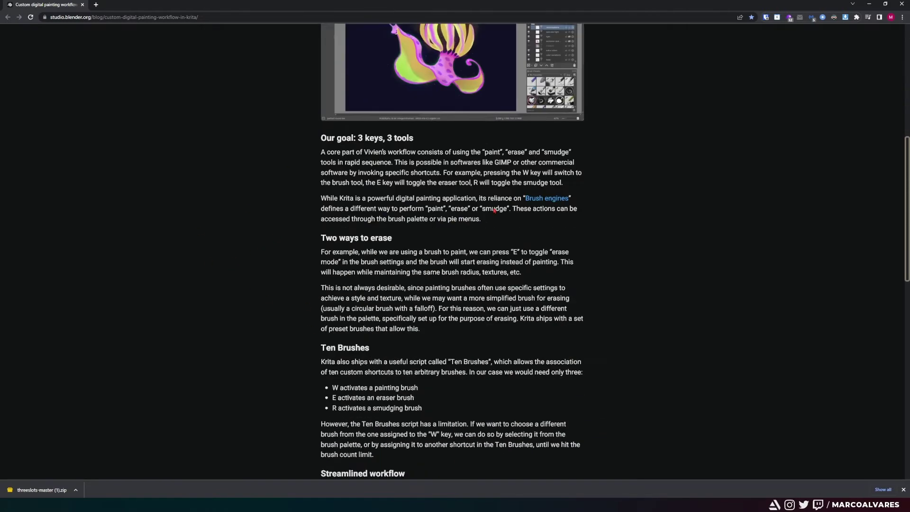
{"action": "scroll", "coordinate": [414, 210], "scroll_direction": "up", "scroll_amount": 3}
{"action": "scroll", "coordinate": [450, 190], "scroll_direction": "down", "scroll_amount": 3}
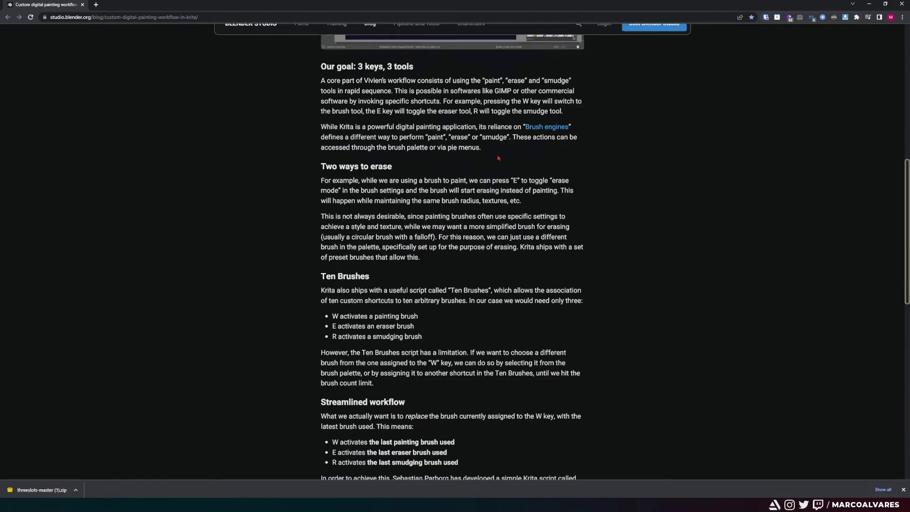
{"action": "scroll", "coordinate": [474, 165], "scroll_direction": "down", "scroll_amount": 4}
{"action": "scroll", "coordinate": [478, 160], "scroll_direction": "down", "scroll_amount": 1}
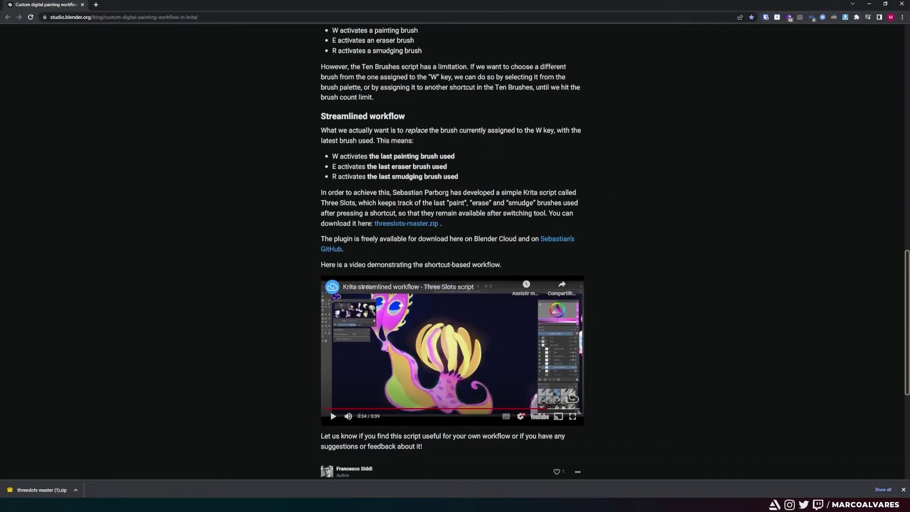
{"action": "left_click", "coordinate": [411, 225]}
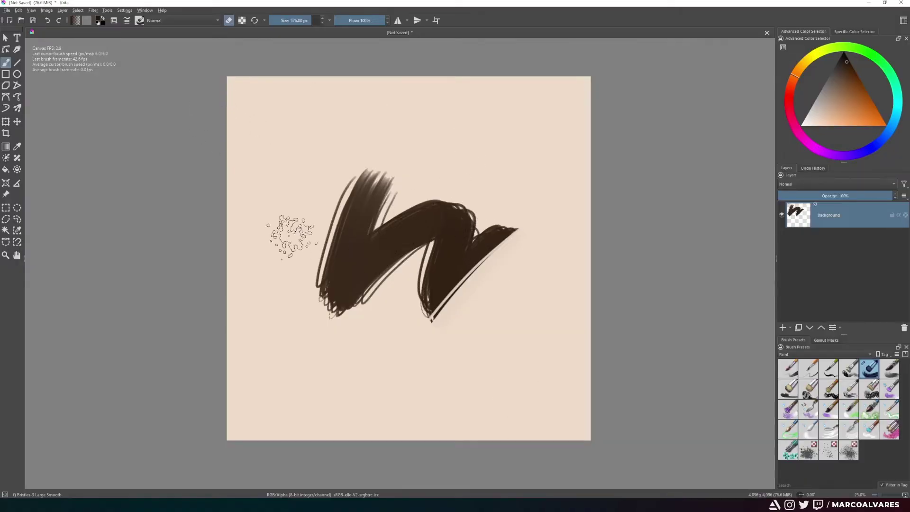
Import threeslots-master.zip as a Python plugin, overwriting the existing copy and enabling it
{"action": "left_click", "coordinate": [108, 10]}
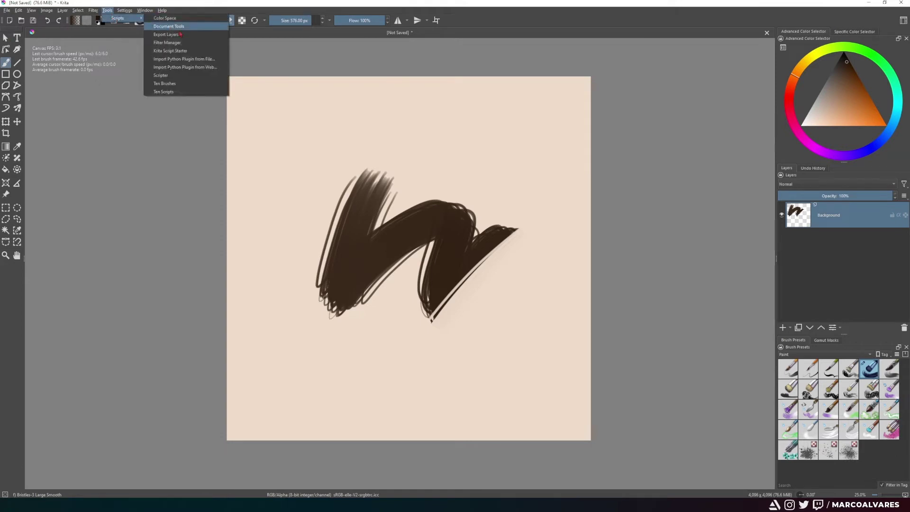
{"action": "mouse_move", "coordinate": [121, 18]}
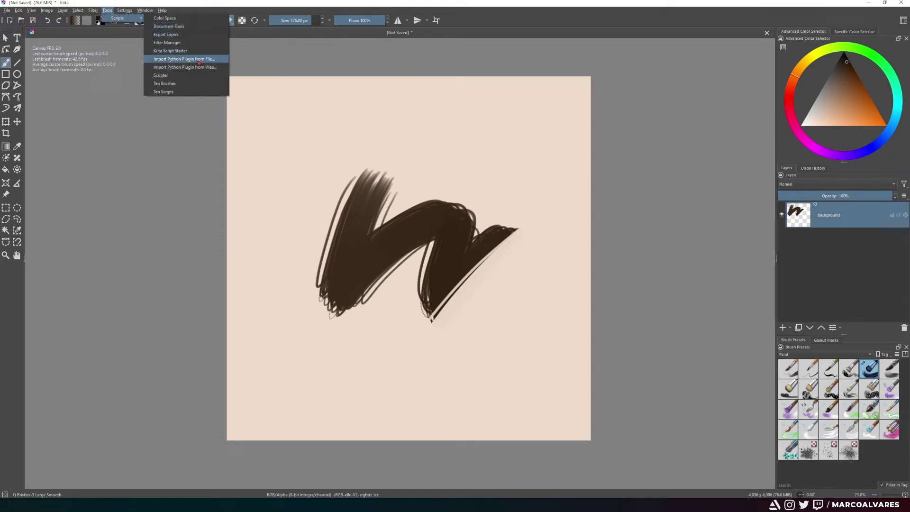
{"action": "left_click", "coordinate": [199, 62]}
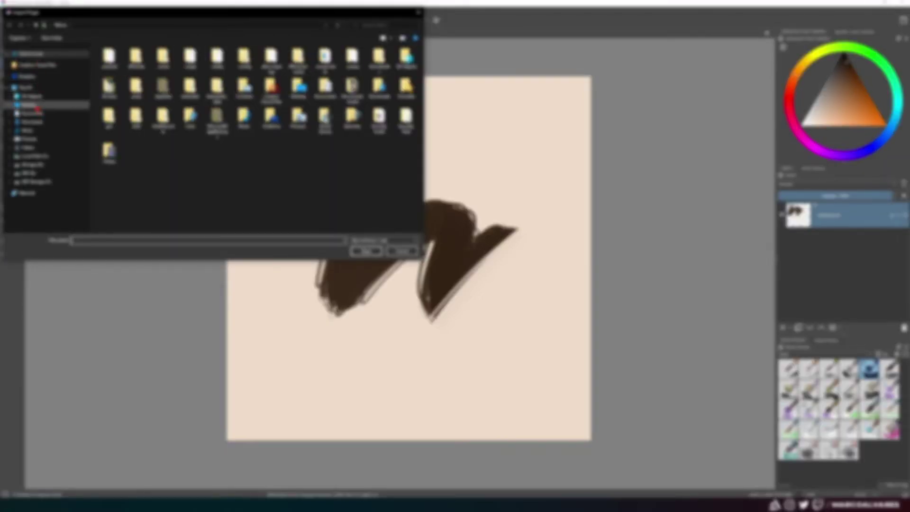
{"action": "left_click", "coordinate": [156, 68]}
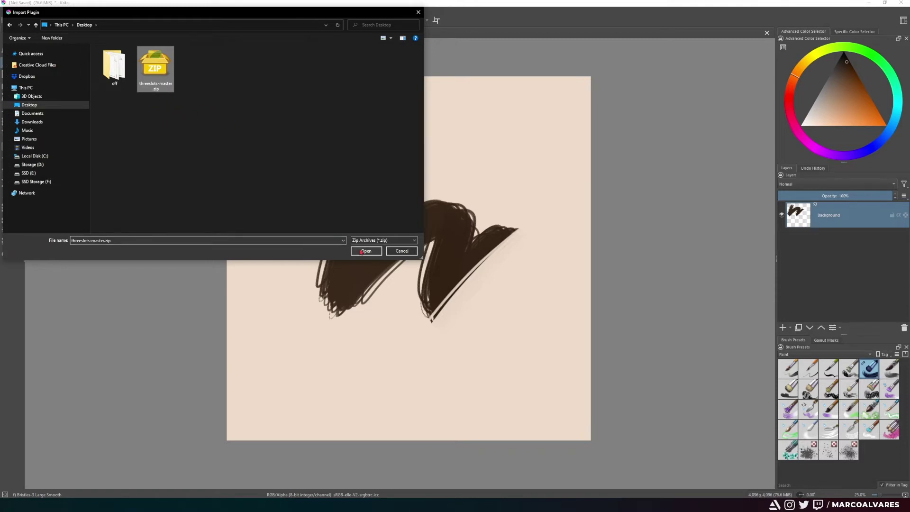
{"action": "left_click", "coordinate": [362, 252]}
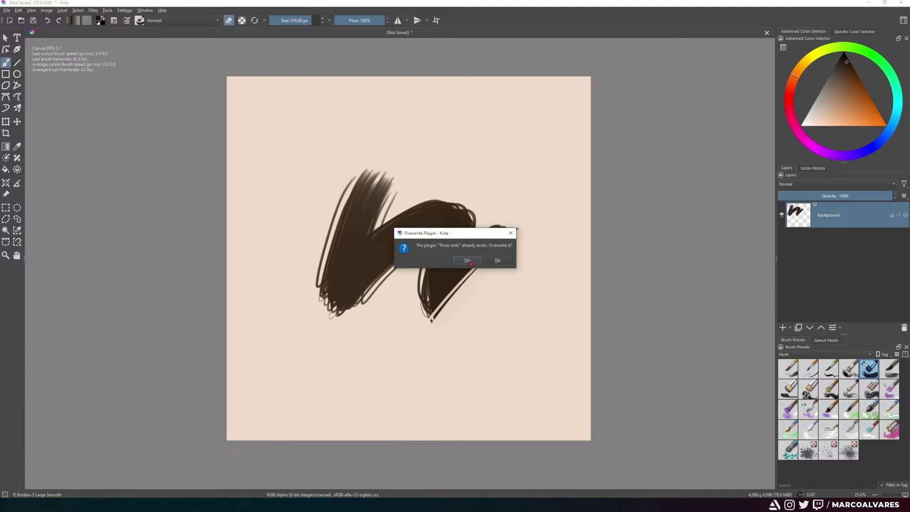
{"action": "left_click", "coordinate": [468, 261]}
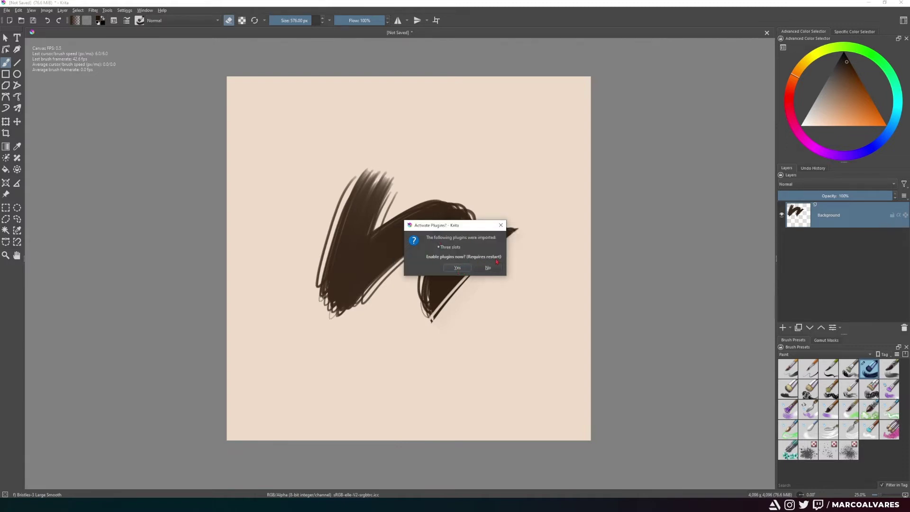
{"action": "left_click", "coordinate": [458, 268]}
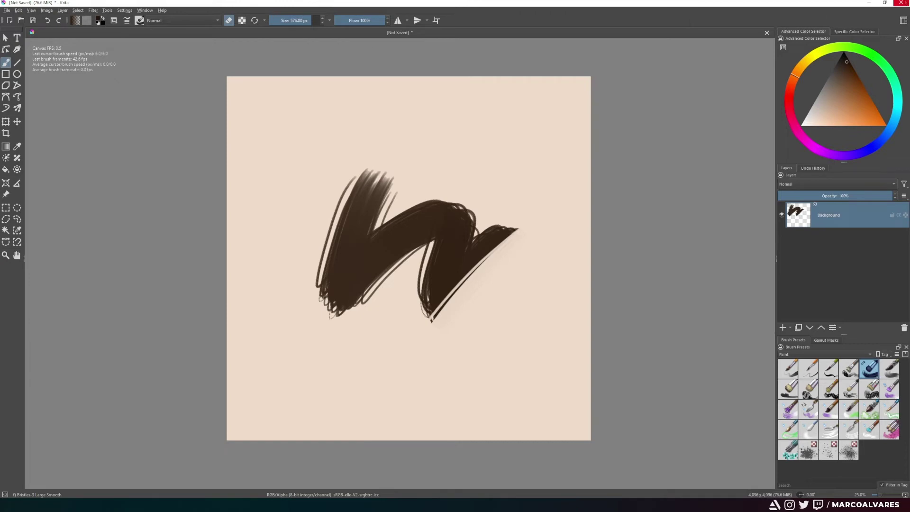
Restart Krita without saving, then create a new blank 4096×4096 beige document
{"action": "left_click", "coordinate": [901, 3]}
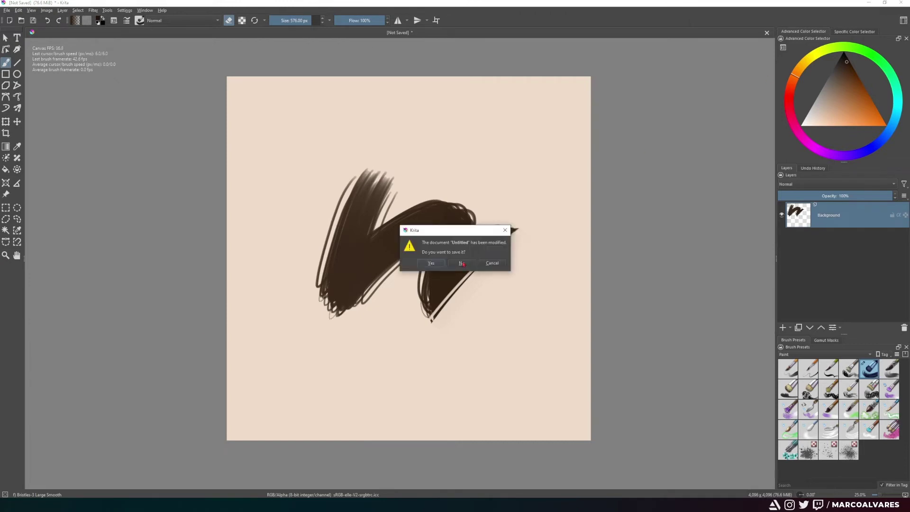
{"action": "left_click", "coordinate": [462, 264]}
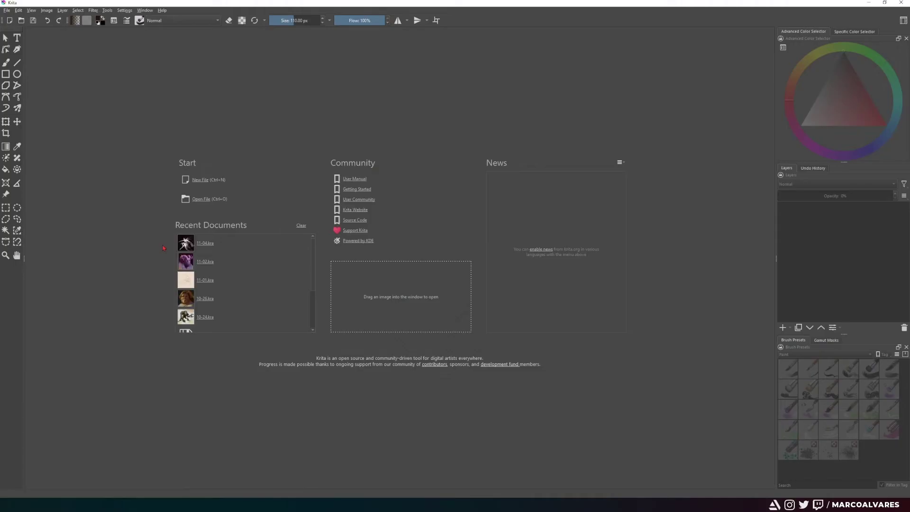
{"action": "left_click", "coordinate": [199, 181]}
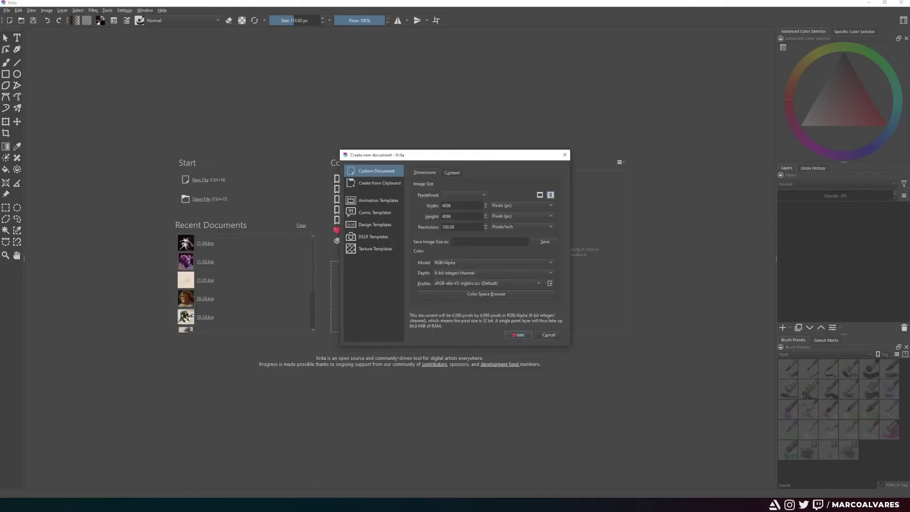
{"action": "left_click", "coordinate": [517, 335]}
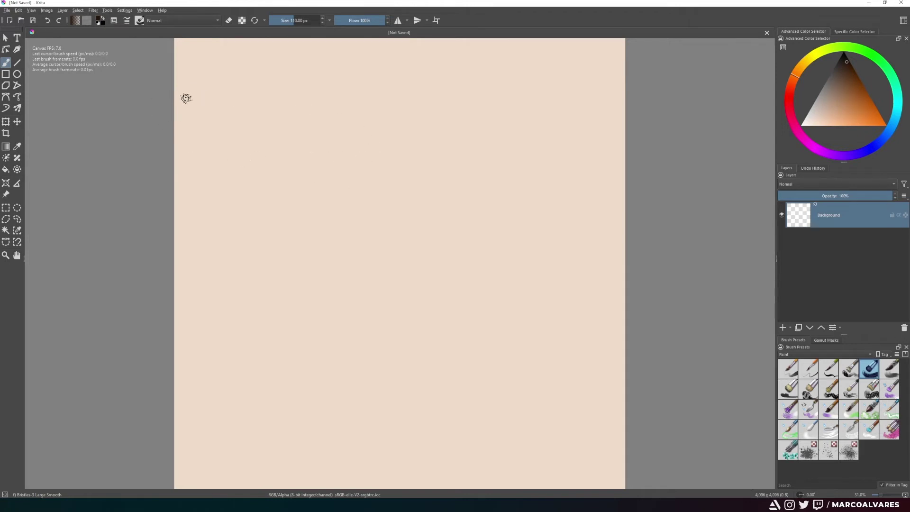
Set Three slots' Activate Eraser (Slot 1) custom shortcut to E, reassigning it from eraser mode
{"action": "left_click", "coordinate": [125, 10]}
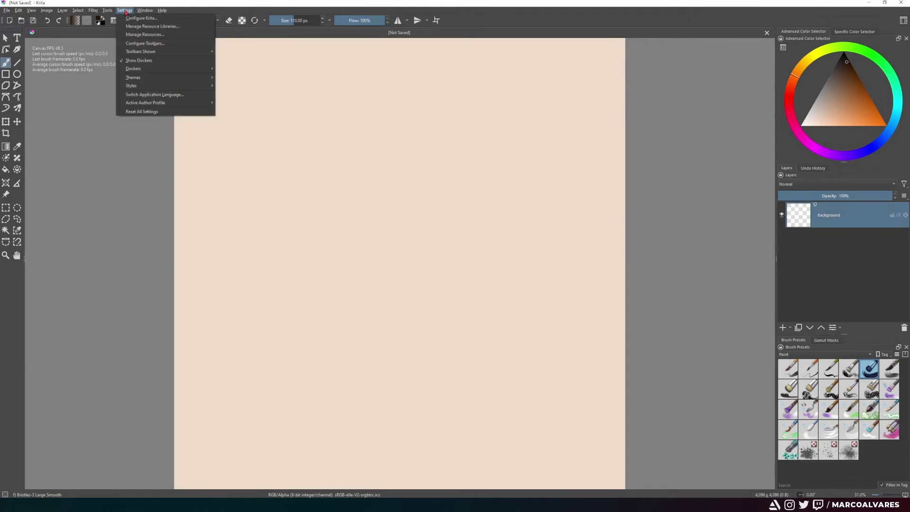
{"action": "left_click", "coordinate": [134, 19]}
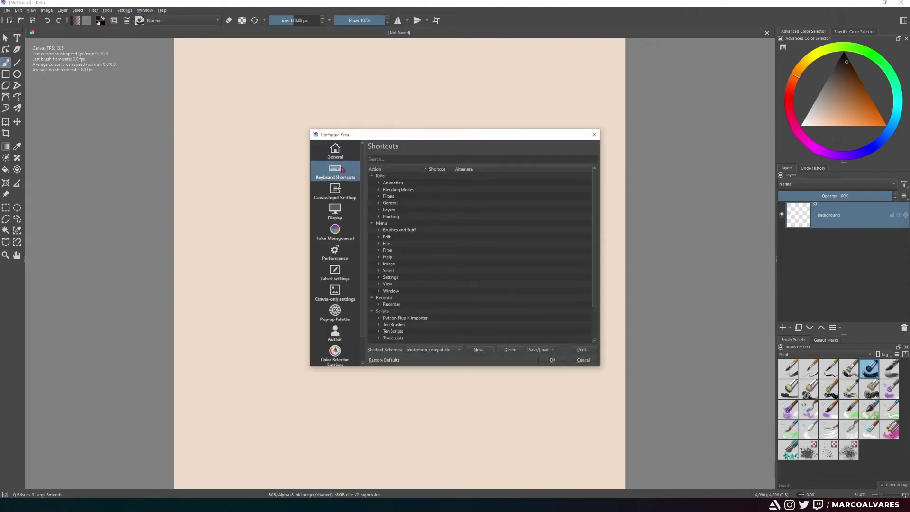
{"action": "scroll", "coordinate": [437, 230], "scroll_direction": "down", "scroll_amount": 2}
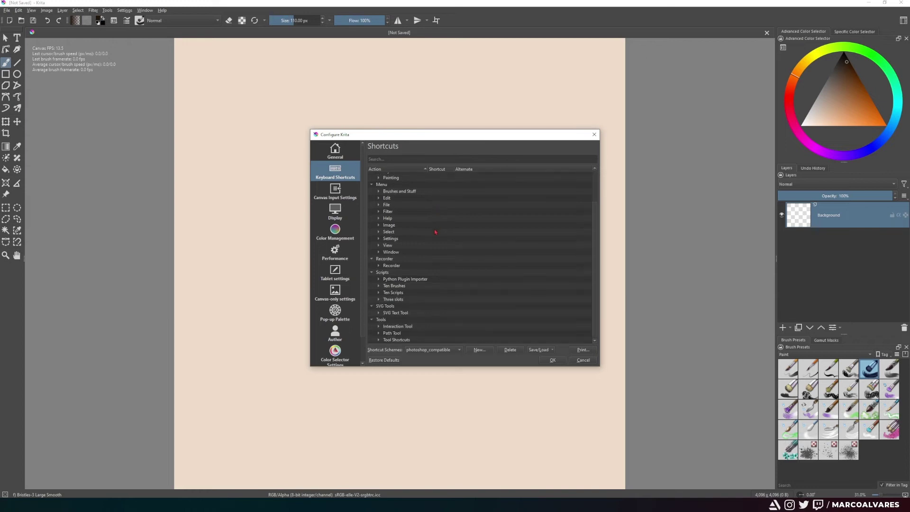
{"action": "left_click", "coordinate": [378, 299]}
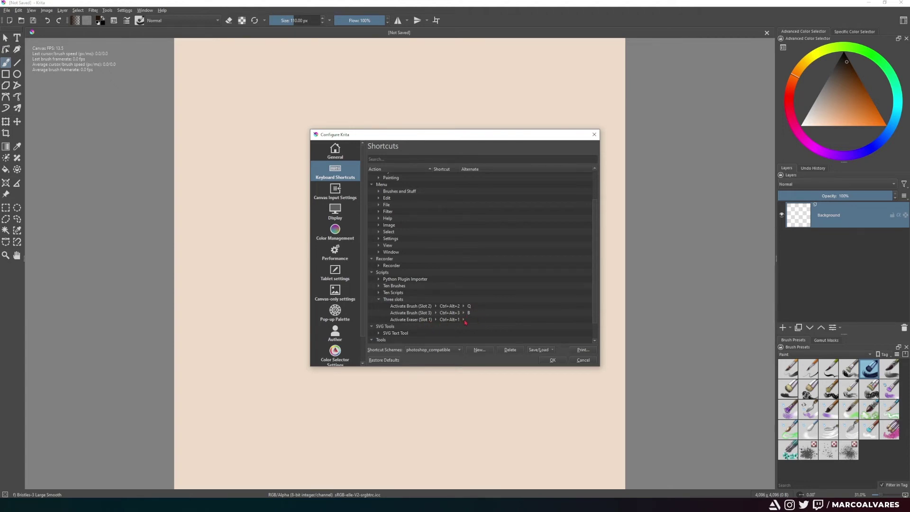
{"action": "left_click", "coordinate": [464, 320]}
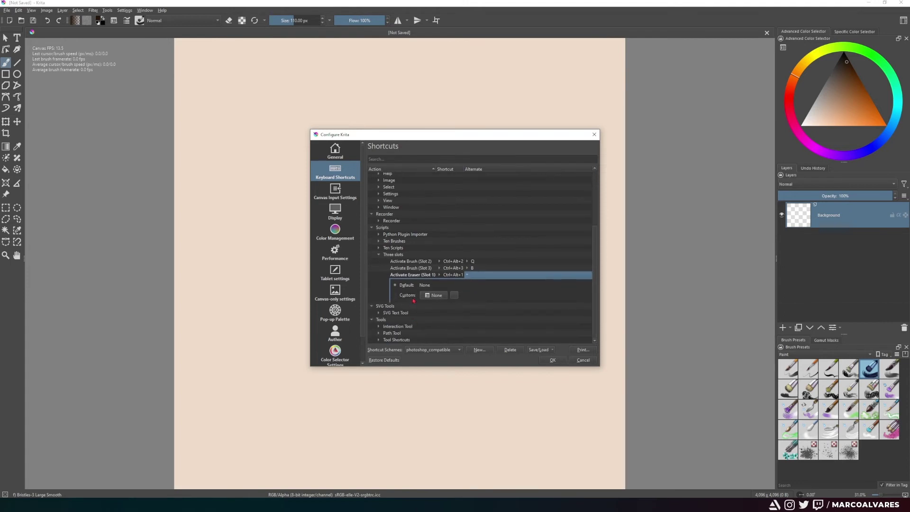
{"action": "left_click", "coordinate": [433, 296]}
{"action": "key", "text": "e"}
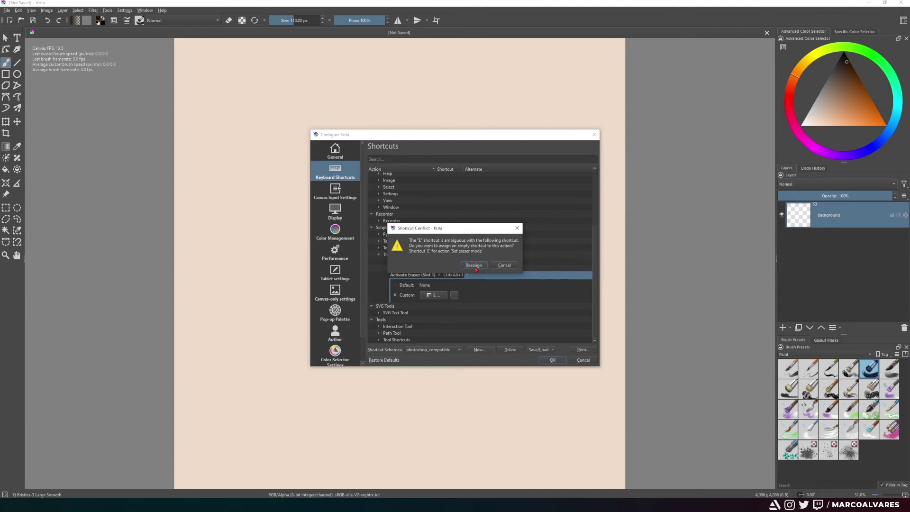
{"action": "left_click", "coordinate": [473, 266]}
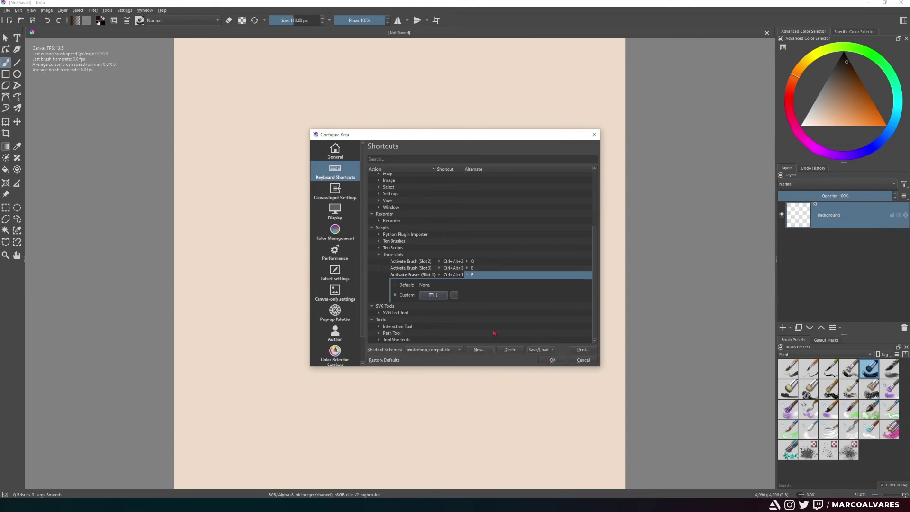
{"action": "left_click", "coordinate": [549, 360]}
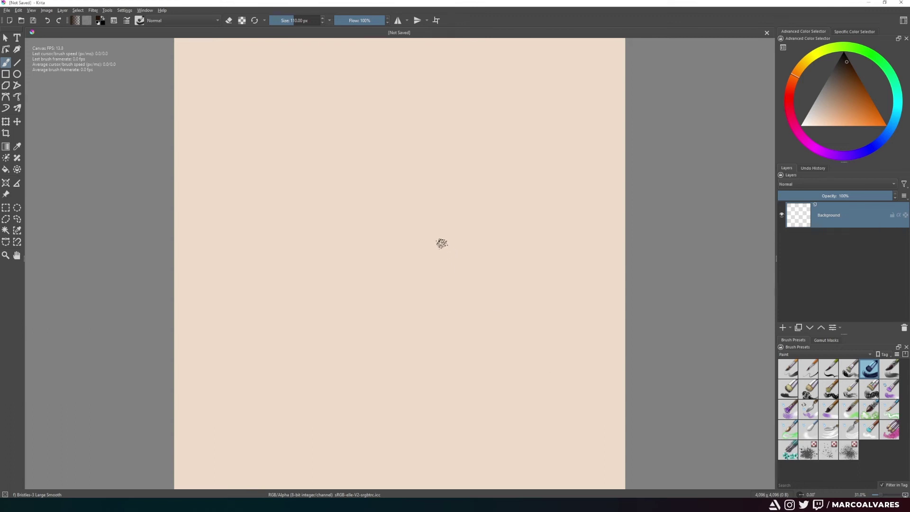
Enlarge the brush to 444 px and paint a dark brown bristle stroke
{"action": "key", "text": "bracketright"}
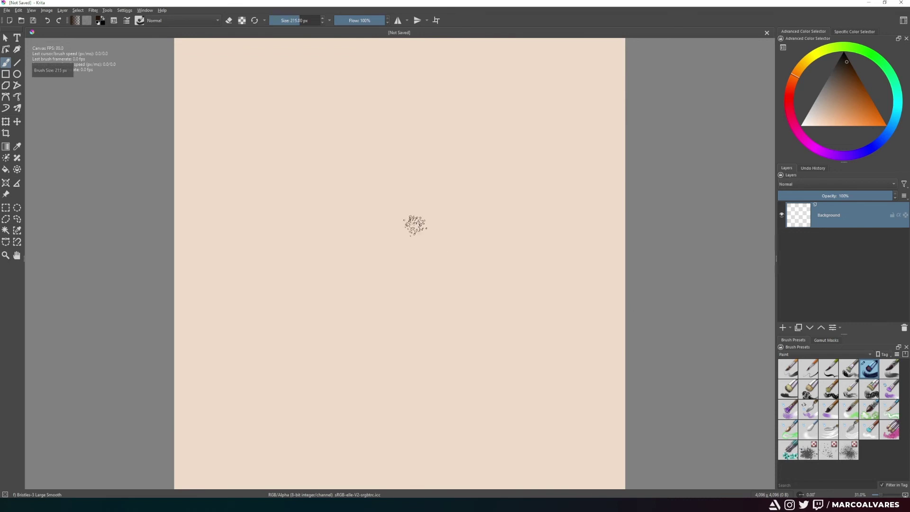
{"action": "key", "text": "bracketright"}
{"action": "key", "text": "bracketright"}
{"action": "key", "text": "bracketright"}
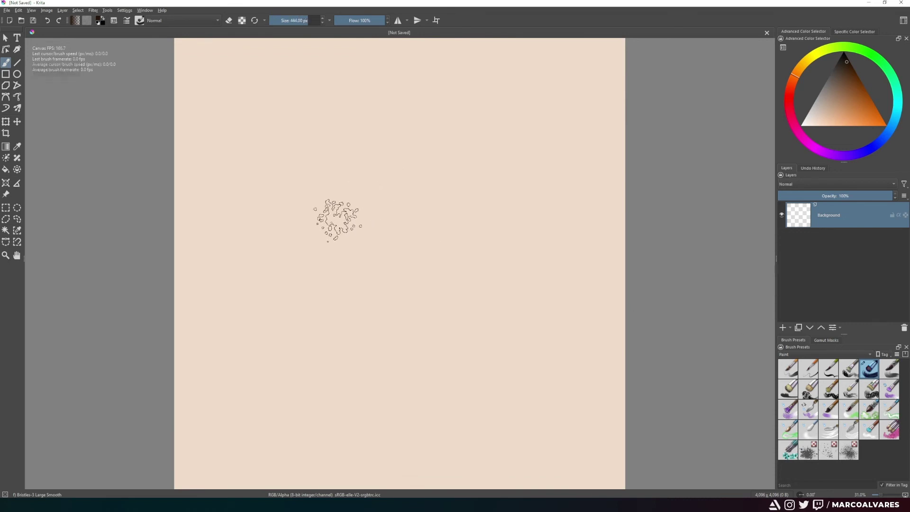
{"action": "mouse_move", "coordinate": [293, 190]}
{"action": "left_mouse_down"}
{"action": "mouse_move", "coordinate": [265, 270]}
{"action": "mouse_move", "coordinate": [360, 213]}
{"action": "mouse_move", "coordinate": [412, 166]}
{"action": "left_mouse_up"}
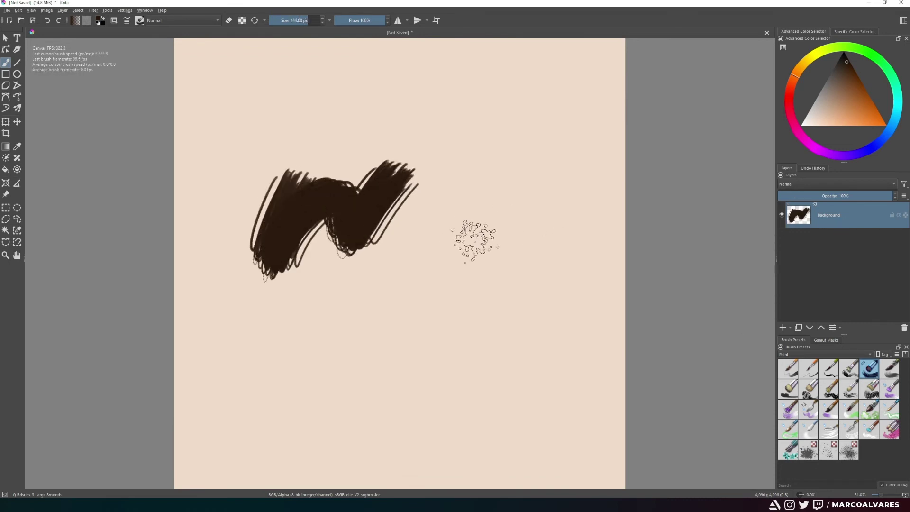
Switch to the eraser slot with E, using an enlarged Dry Bristles brush
{"action": "key", "text": "e"}
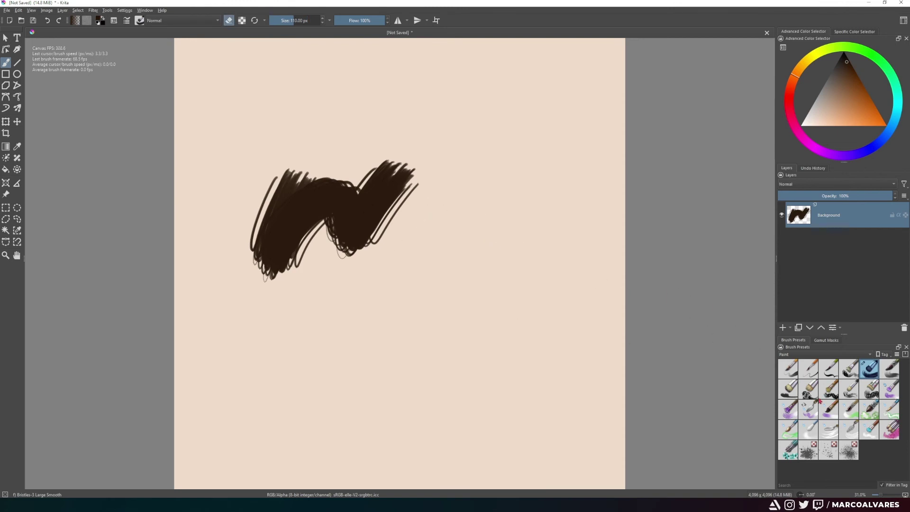
{"action": "left_click", "coordinate": [813, 392]}
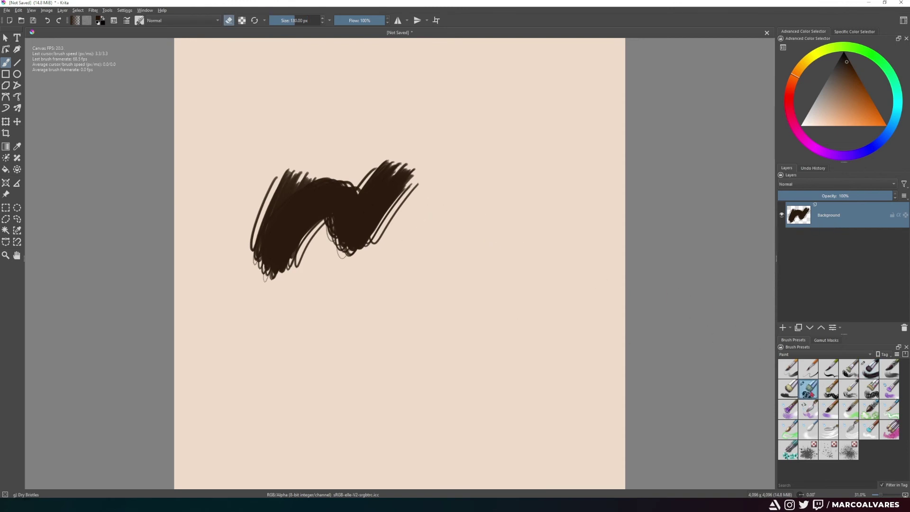
{"action": "mouse_move", "coordinate": [452, 222]}
{"action": "left_mouse_down", "text": "shift"}
{"action": "mouse_move", "coordinate": [406, 197]}
{"action": "mouse_move", "coordinate": [404, 224]}
{"action": "mouse_move", "coordinate": [396, 162]}
{"action": "left_mouse_up", "text": "shift"}
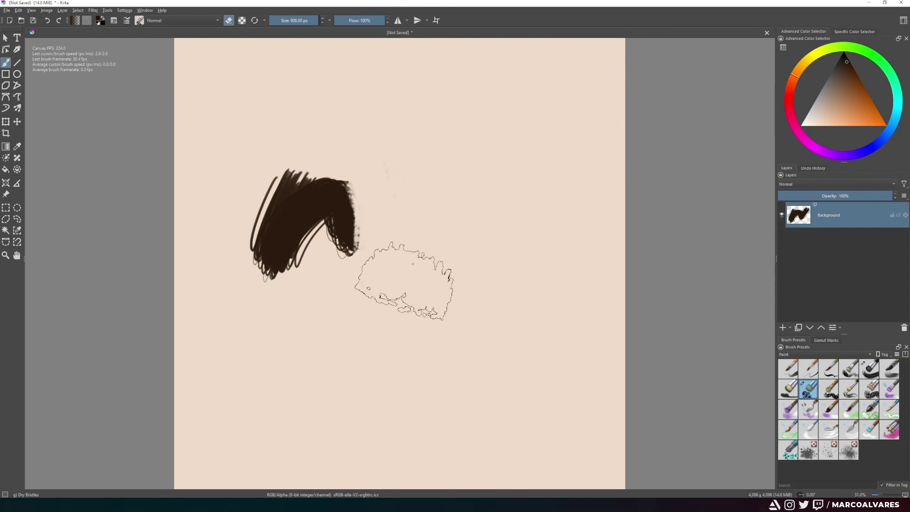
Return to the painting slot and paint a second set of dark strokes
{"action": "key", "text": "slash"}
{"action": "left_click_drag", "start_coordinate": [439, 189], "coordinate": [588, 220]}
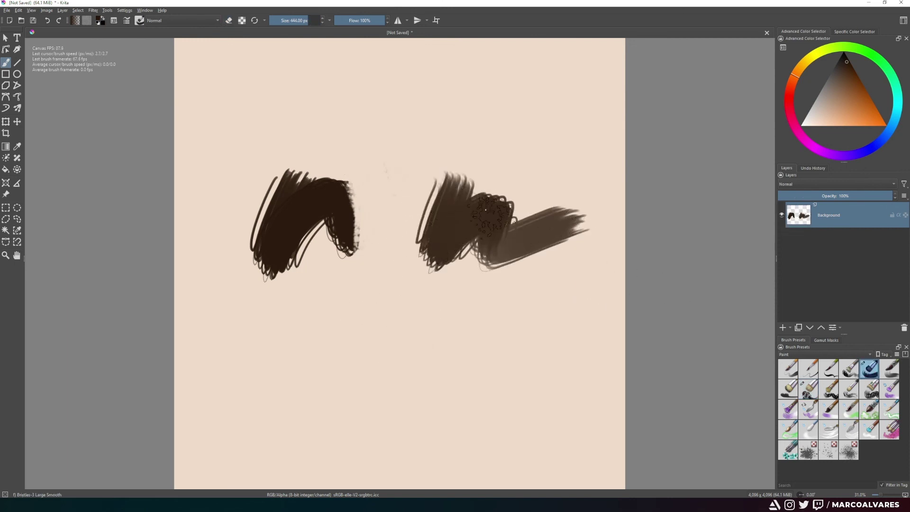
{"action": "mouse_move", "coordinate": [486, 210]}
{"action": "left_mouse_down"}
{"action": "mouse_move", "coordinate": [469, 231]}
{"action": "mouse_move", "coordinate": [426, 221]}
{"action": "left_mouse_up"}
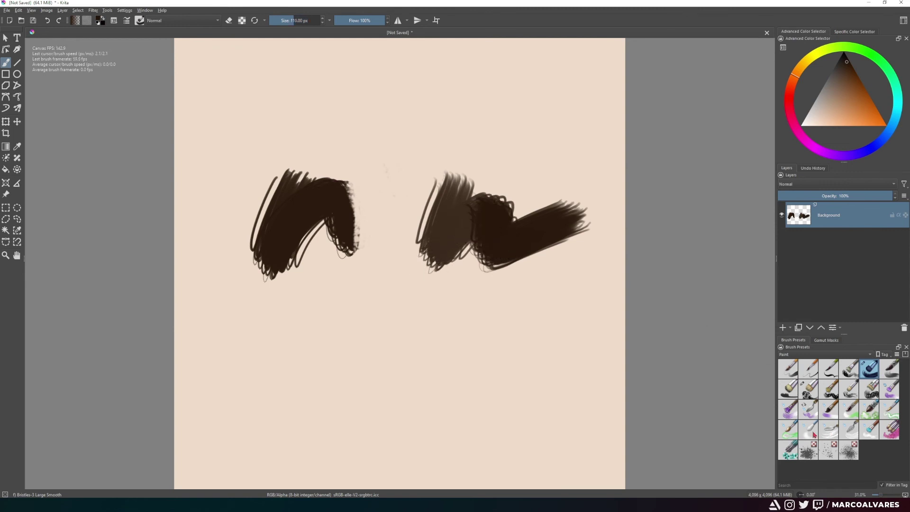
Switch to the Blender Blur slot, enlarged to about 246 px, toggling slots to test
{"action": "key", "text": "slash"}
{"action": "left_click_drag", "start_coordinate": [510, 221], "coordinate": [536, 200]}
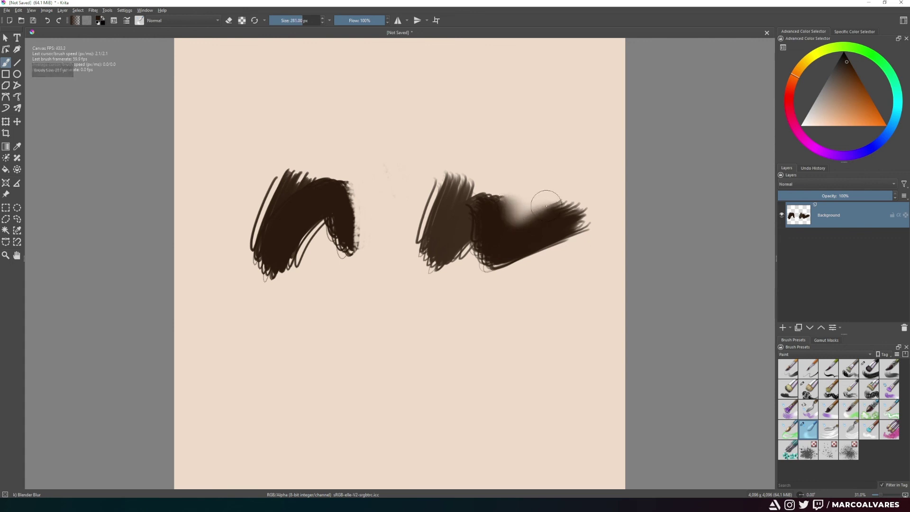
{"action": "key", "text": "slash"}
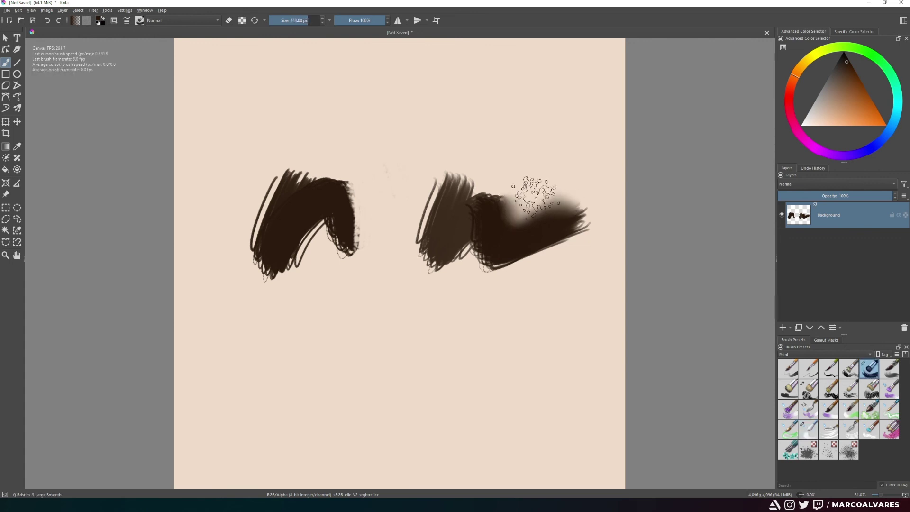
{"action": "key", "text": "slash"}
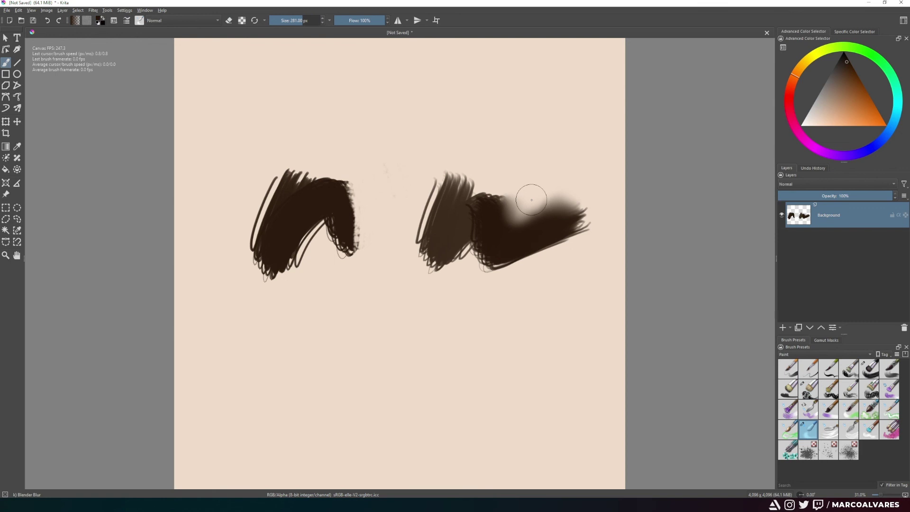